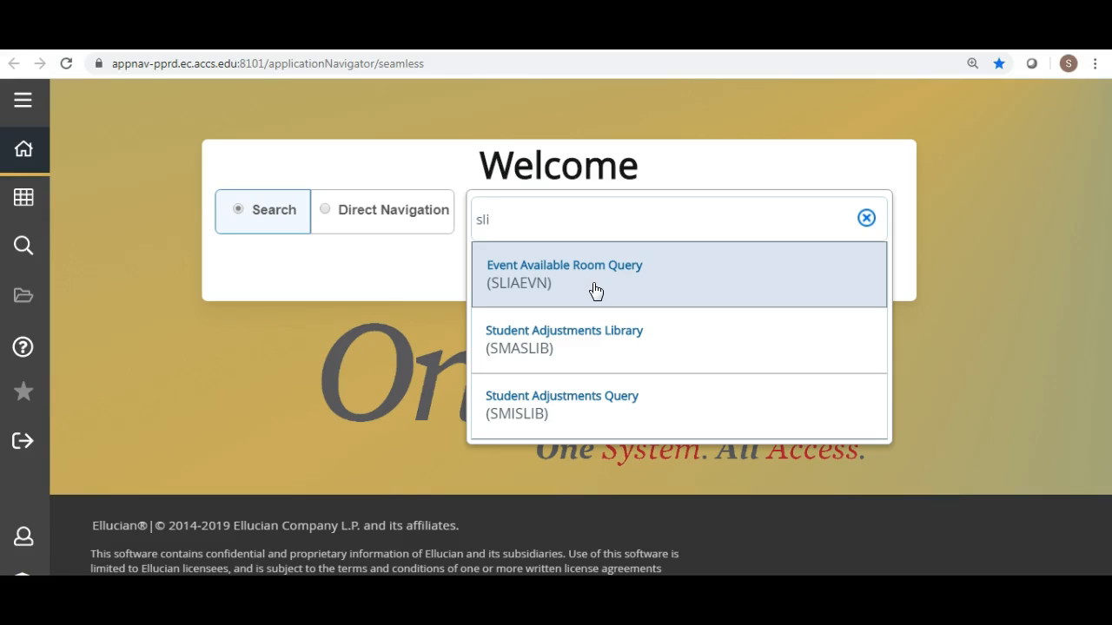
Search for SLIAEVN and open the Event Available Room Query page.
type("a")
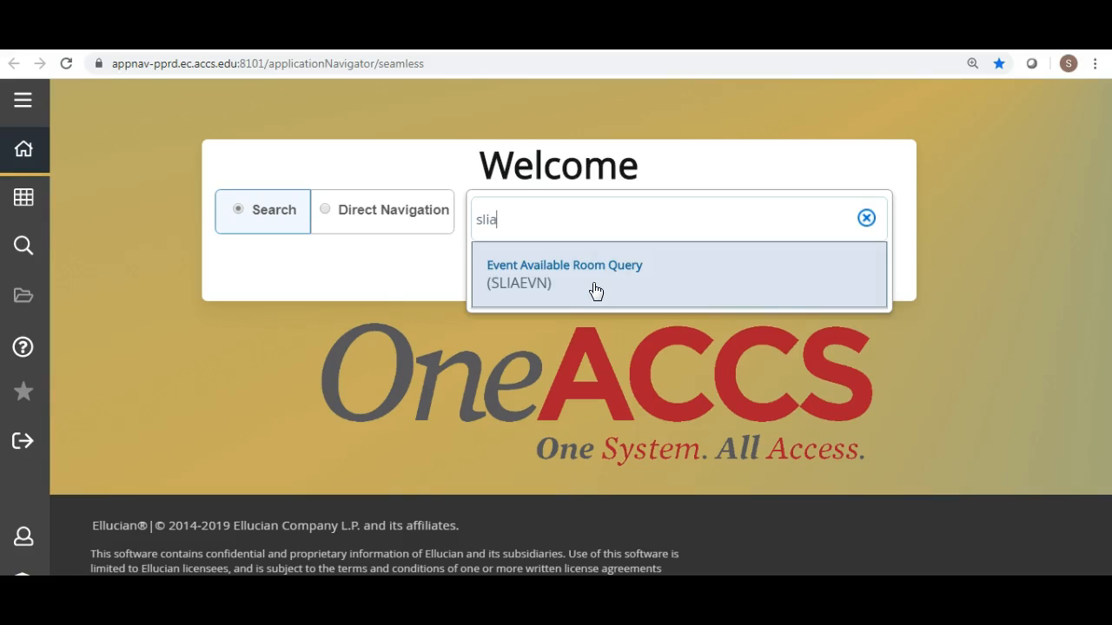
type("evn")
left_click(547, 283)
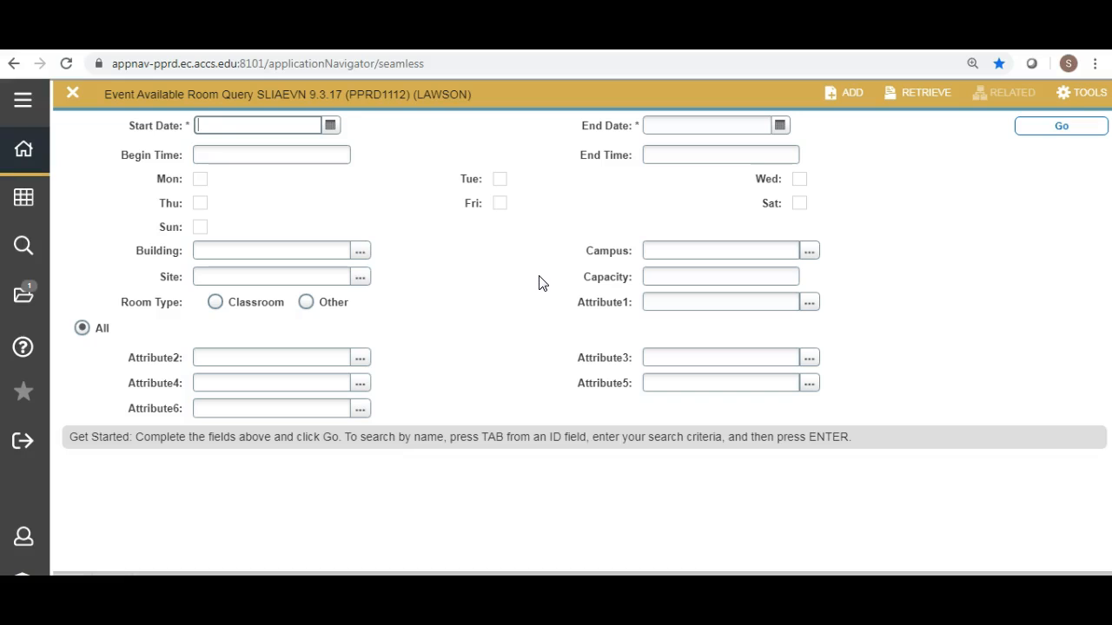
Set the query's start date to 08/17/2020 using the calendar.
left_click(331, 126)
left_click(407, 117)
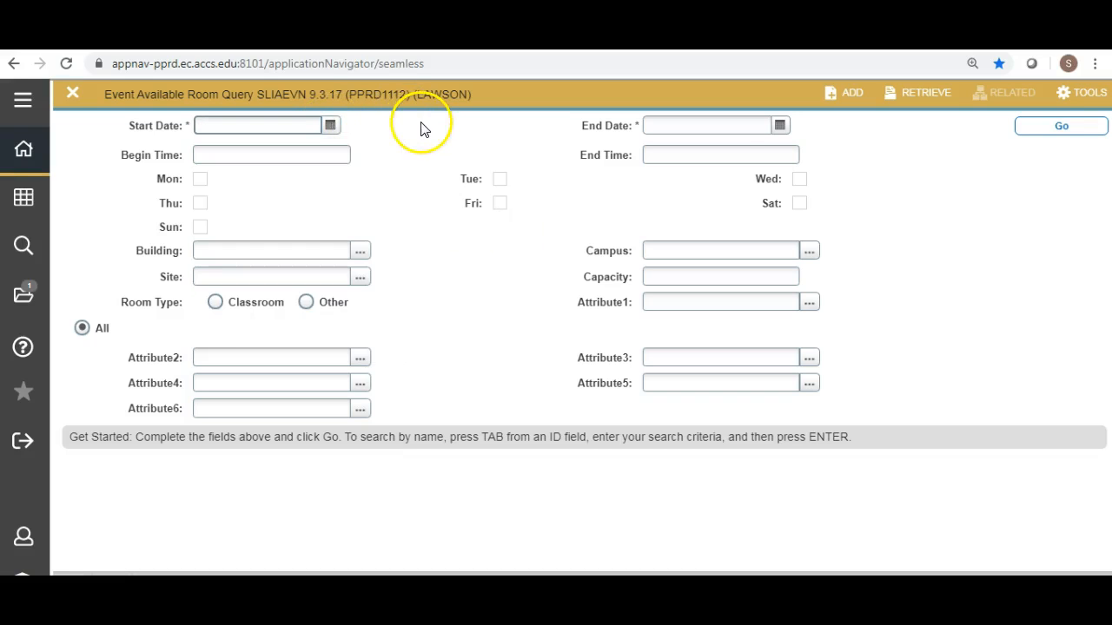
left_click(330, 127)
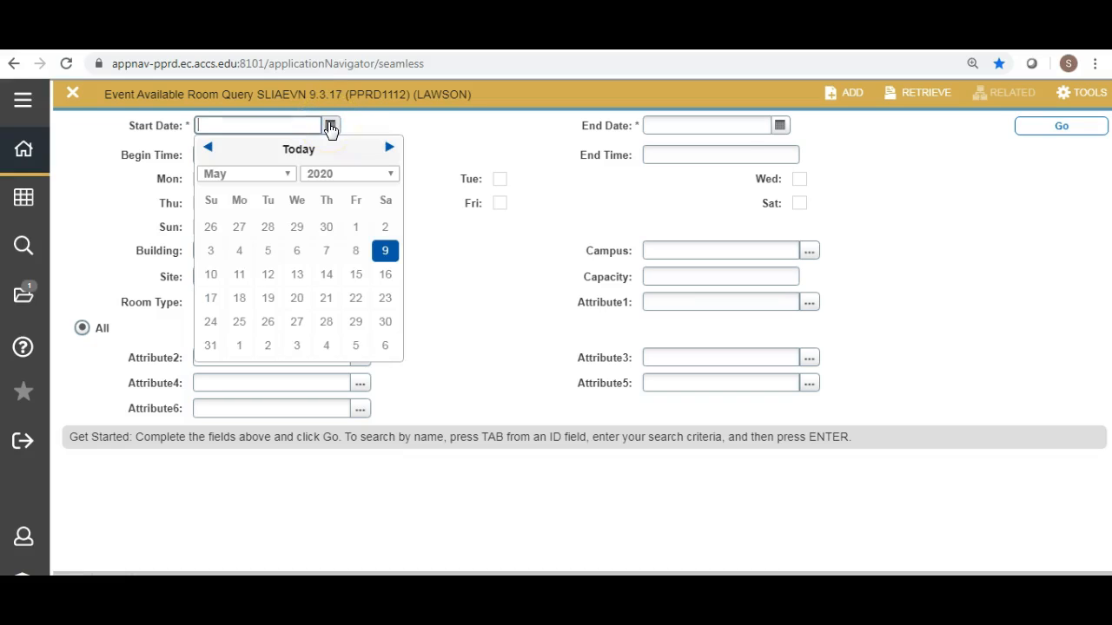
left_click(289, 176)
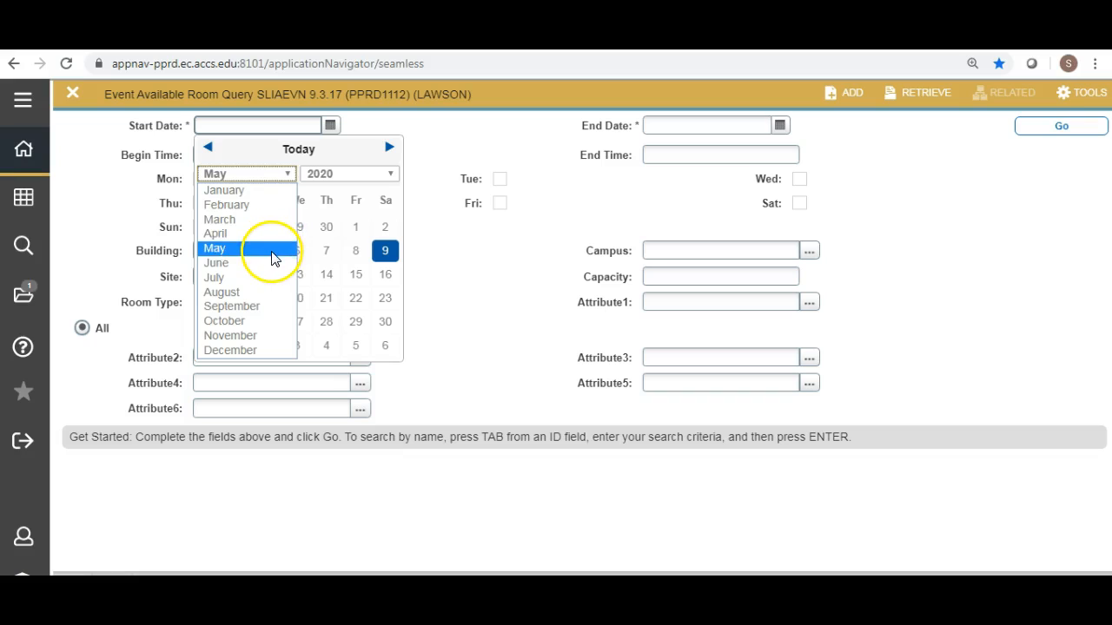
left_click(266, 294)
left_click(266, 298)
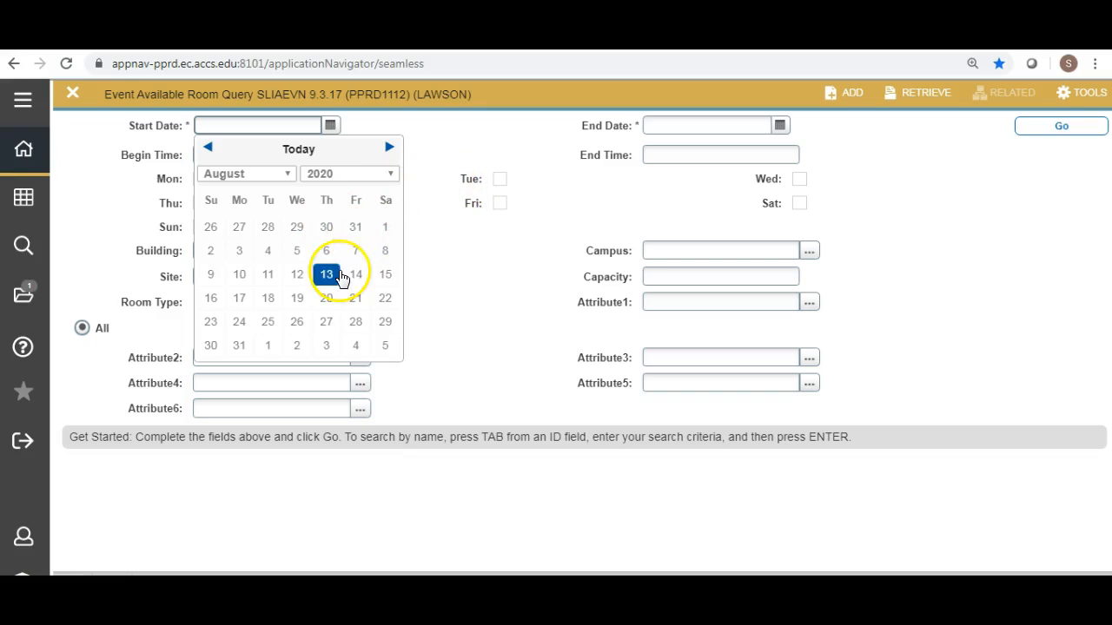
left_click(239, 300)
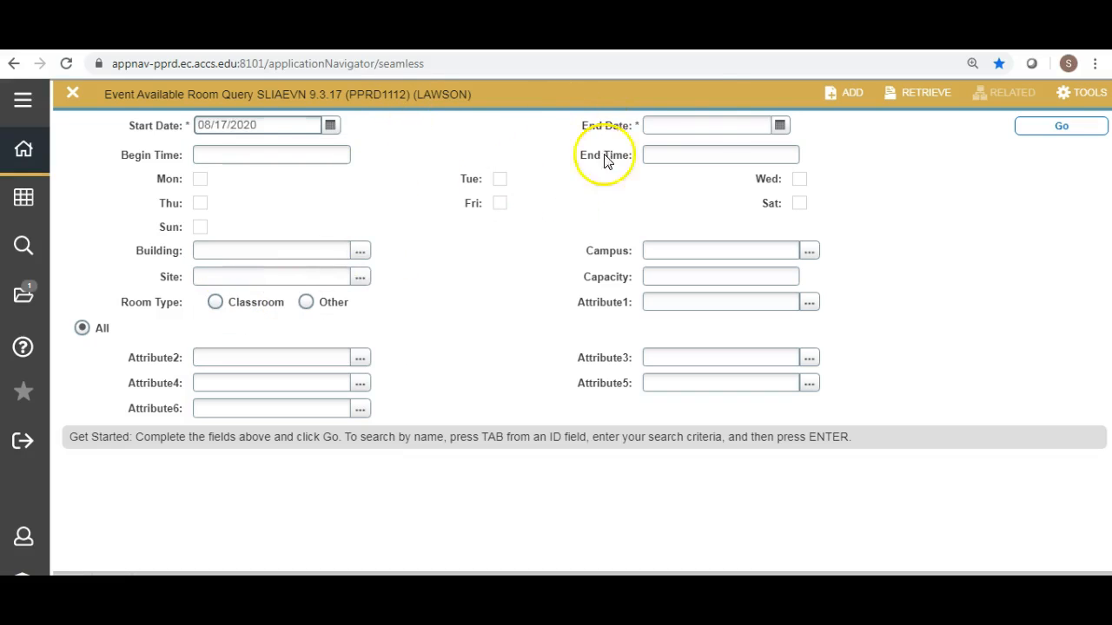
Set the query's end date to 12/11/2020 using the calendar.
left_click(782, 127)
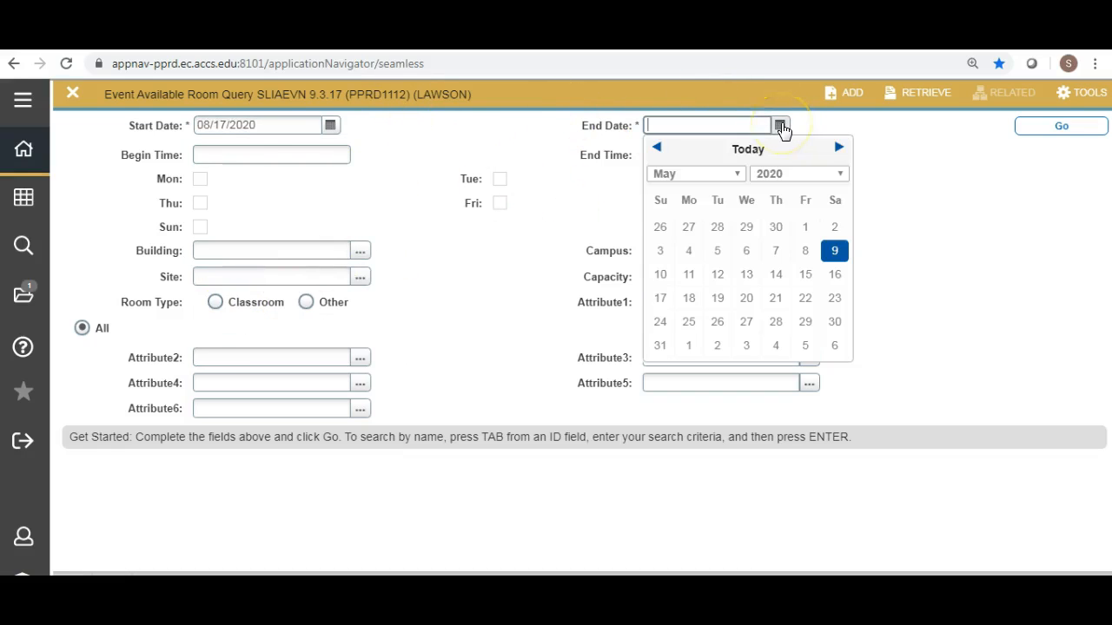
left_click(839, 150)
left_click(840, 149)
left_click(839, 150)
left_click(839, 150)
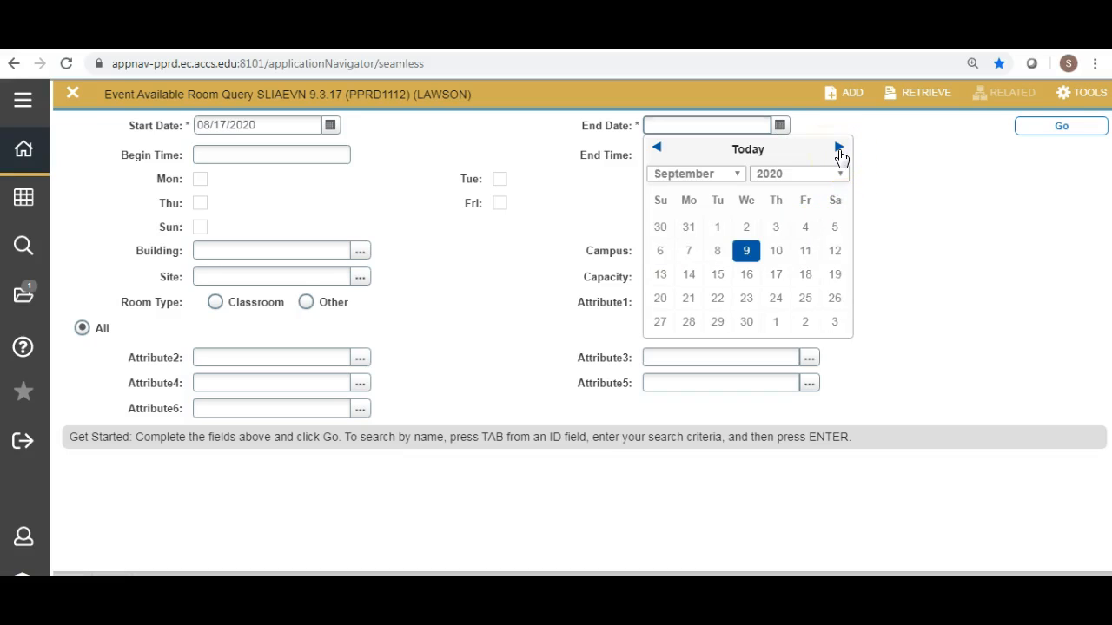
left_click(839, 149)
left_click(839, 149)
left_click(839, 149)
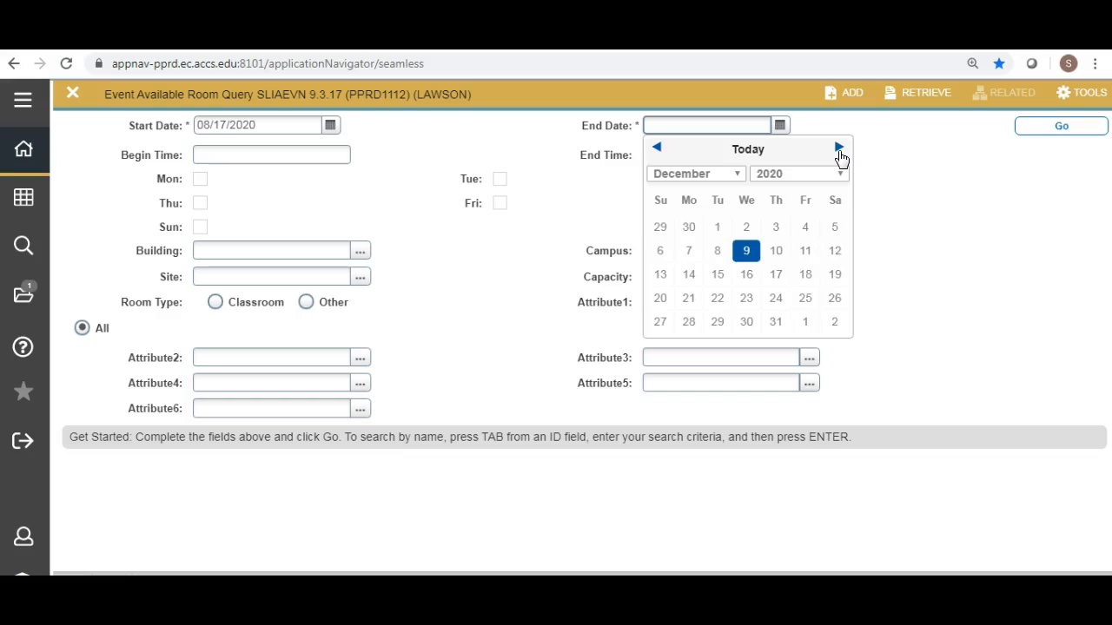
left_click(805, 251)
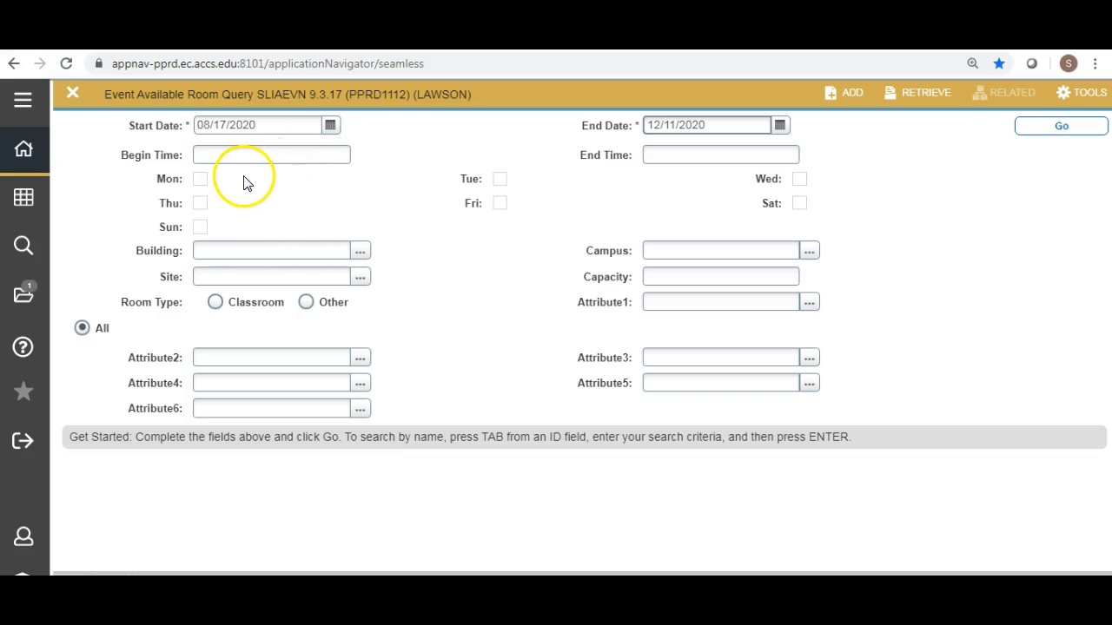
left_click(212, 156)
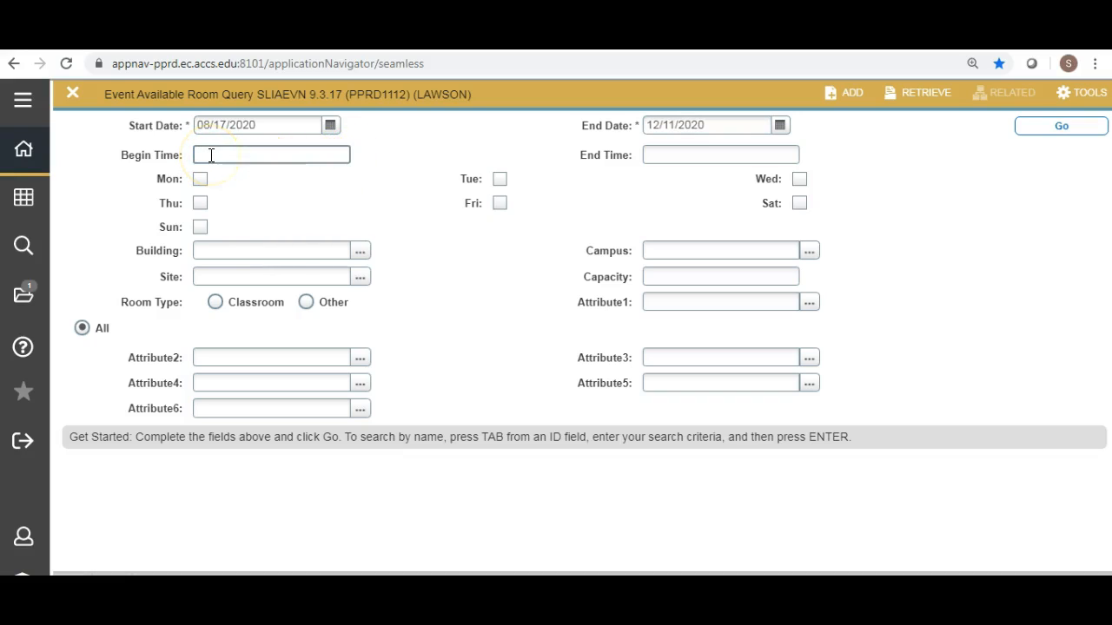
type("800")
left_click(650, 157)
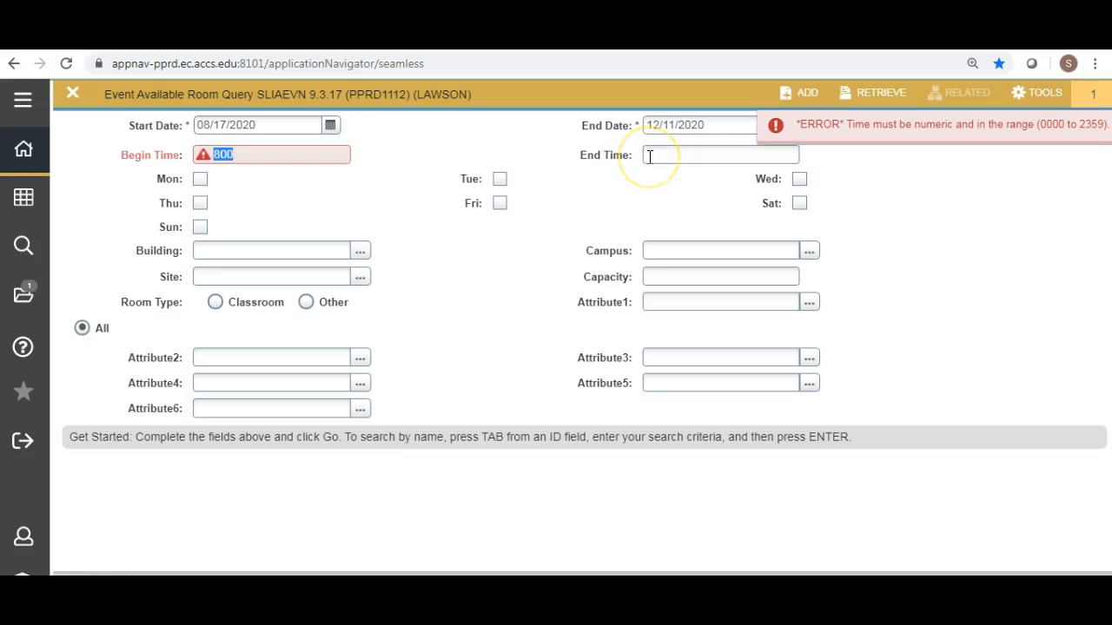
type("915")
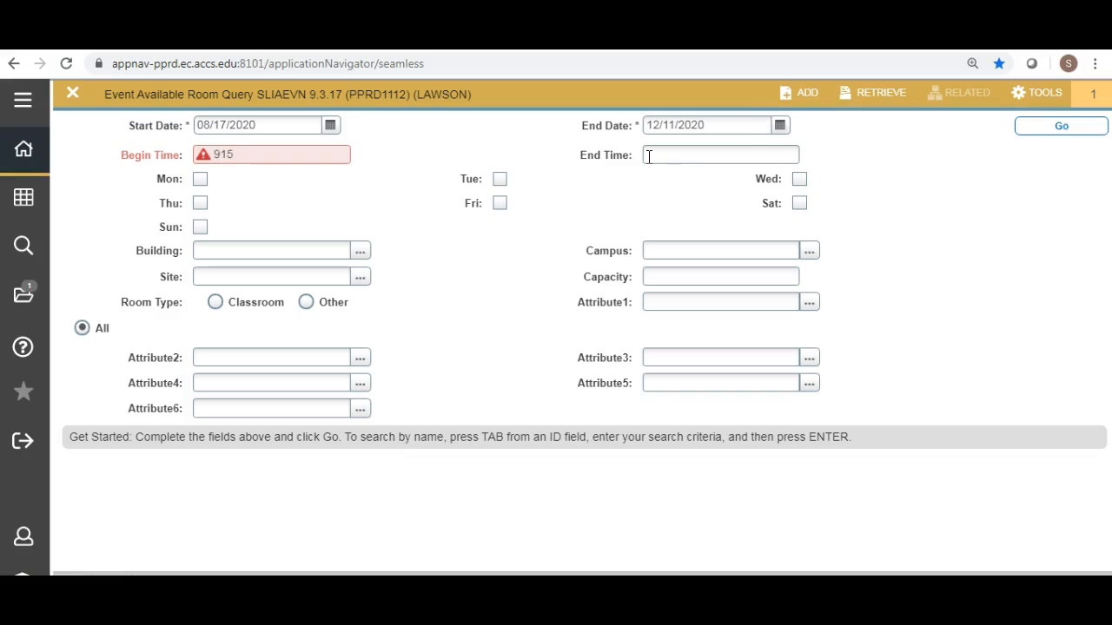
left_click(205, 157)
type("0915")
key("Tab")
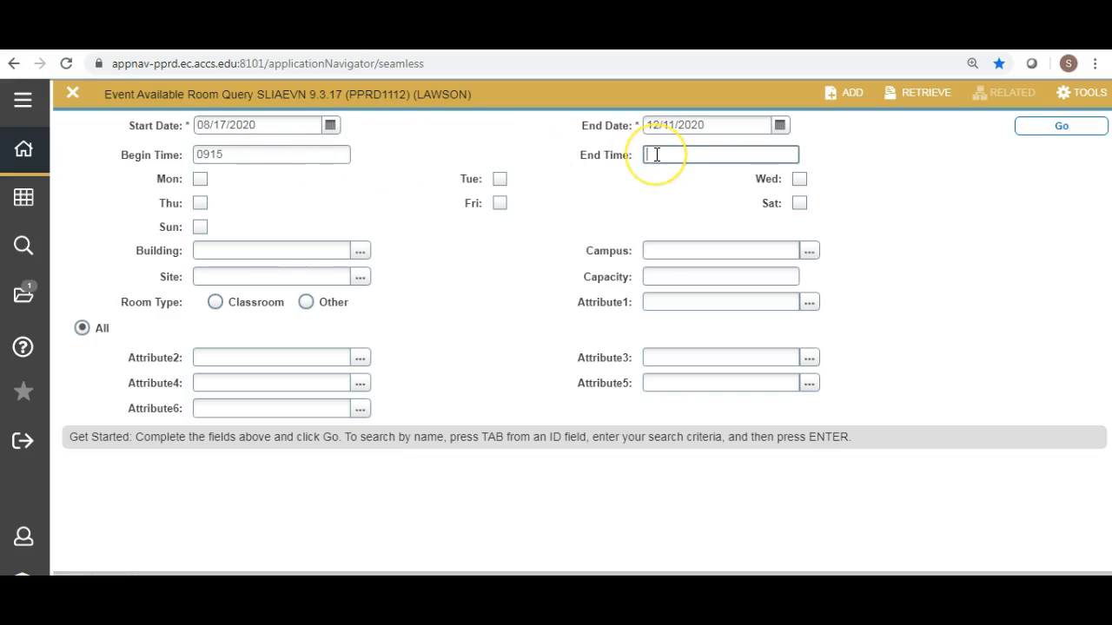
Set the begin time to 0800 and the end time to 0915, and select Monday and Wednesday as the days.
left_click_drag(231, 154, 205, 154)
type("800")
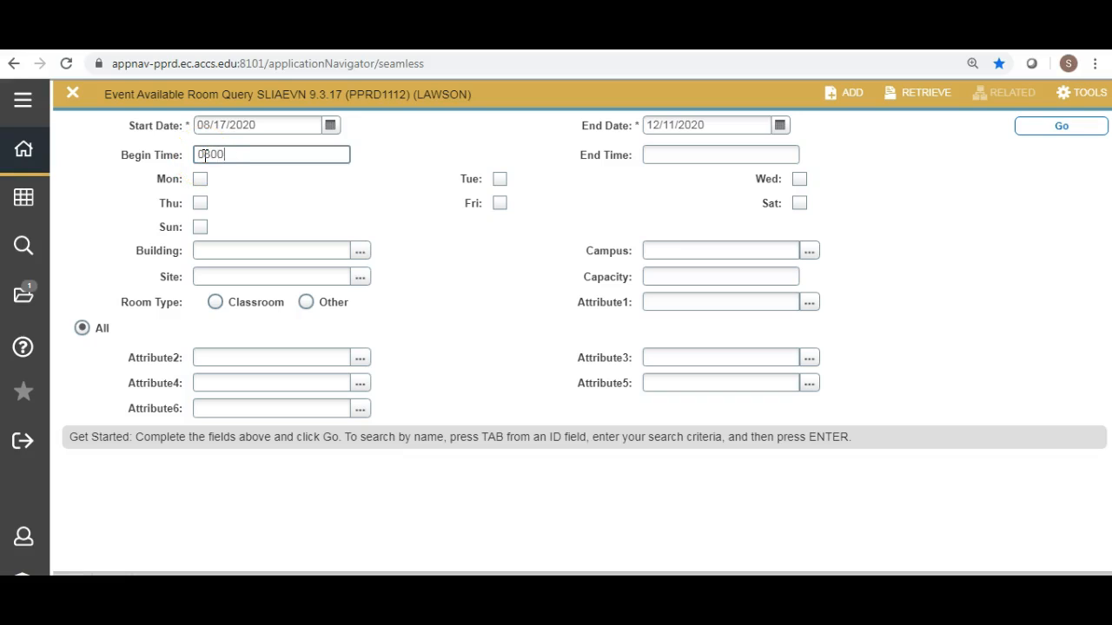
key("Tab")
type("0915")
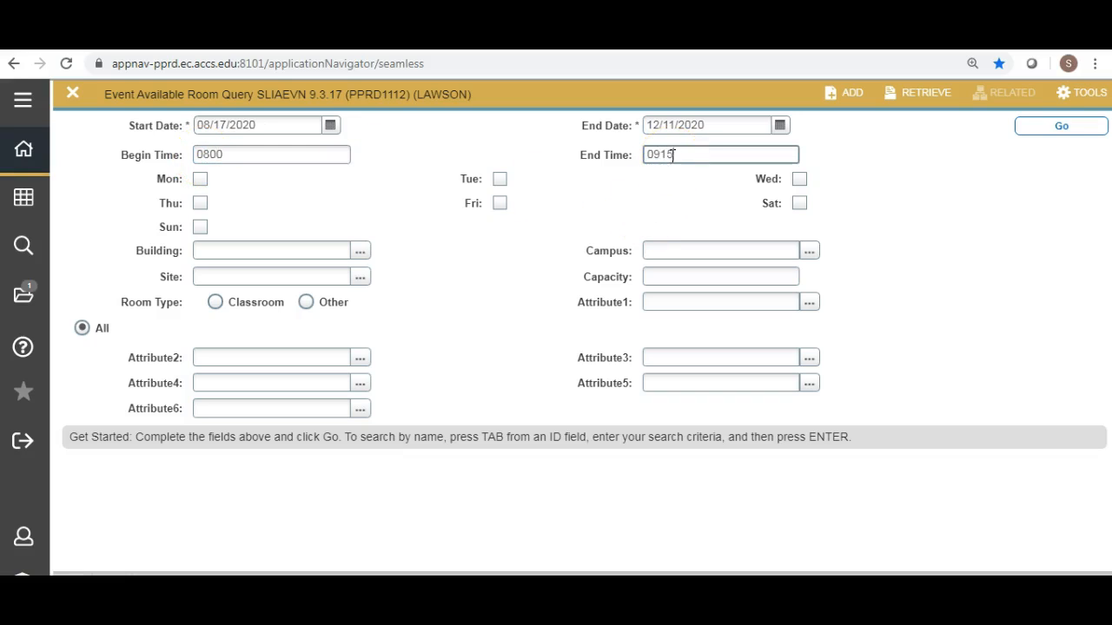
key("Tab")
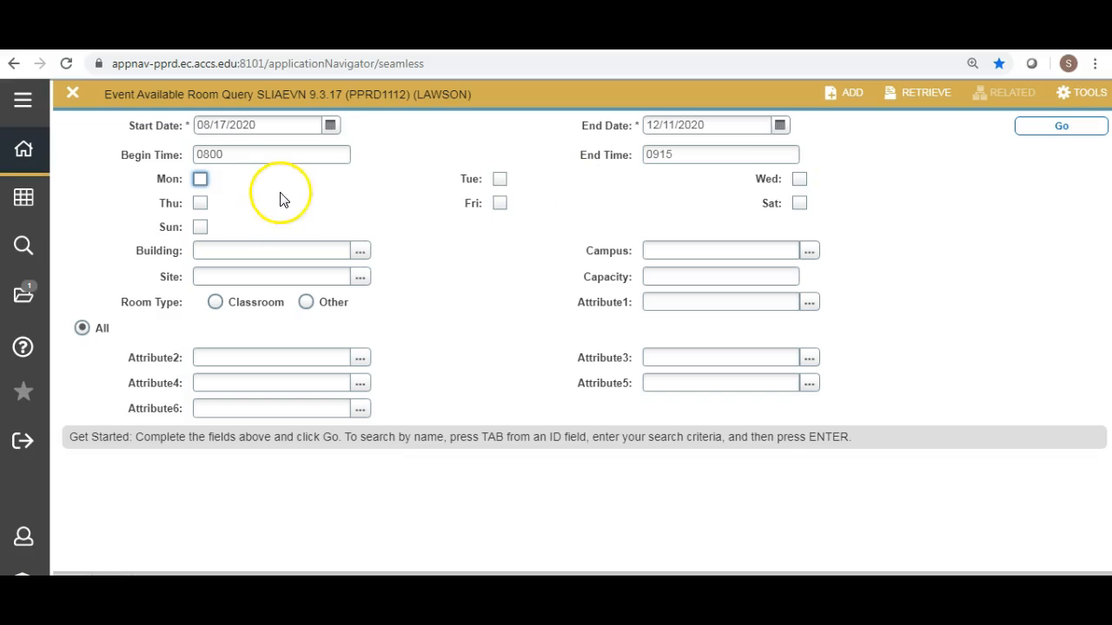
left_click(201, 182)
left_click(801, 182)
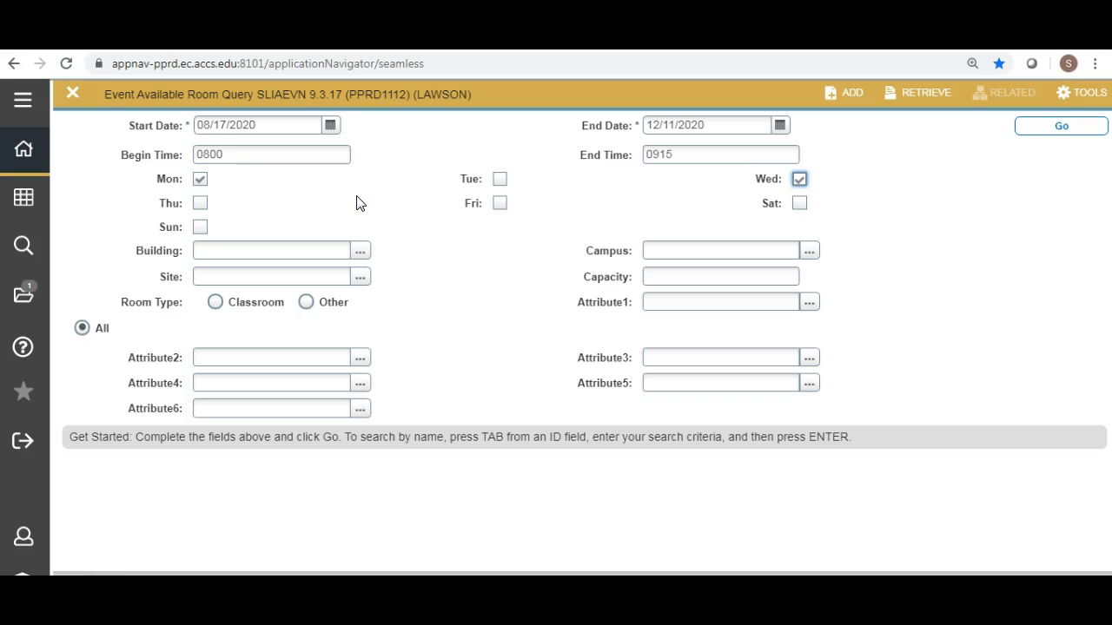
Restrict the query to building BWA on campus BW and run it.
left_click(205, 251)
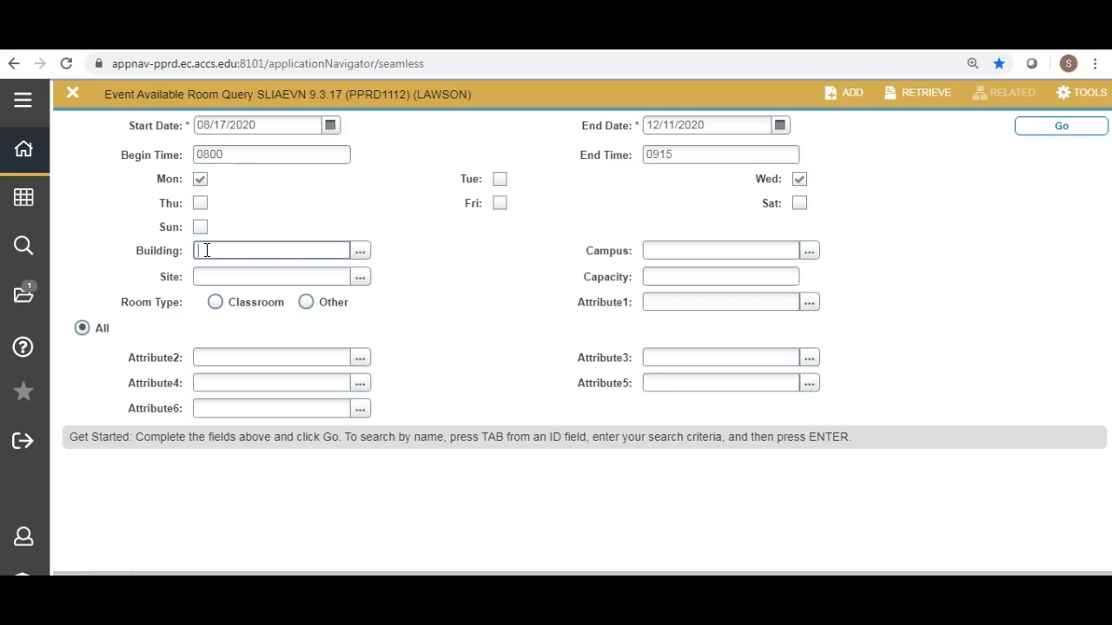
type("BWA")
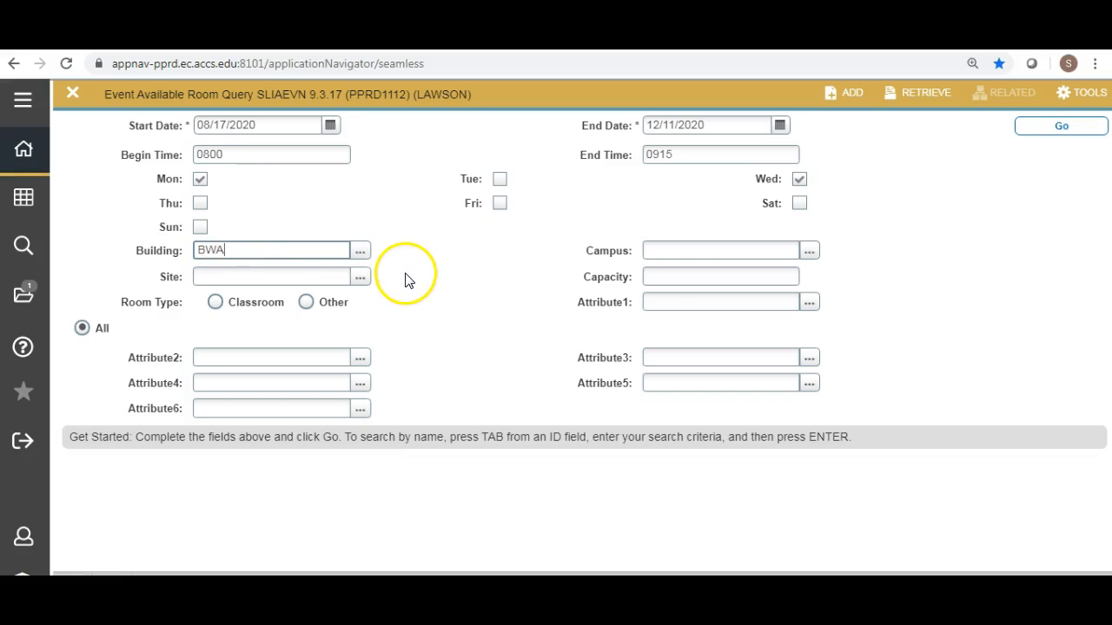
left_click(653, 246)
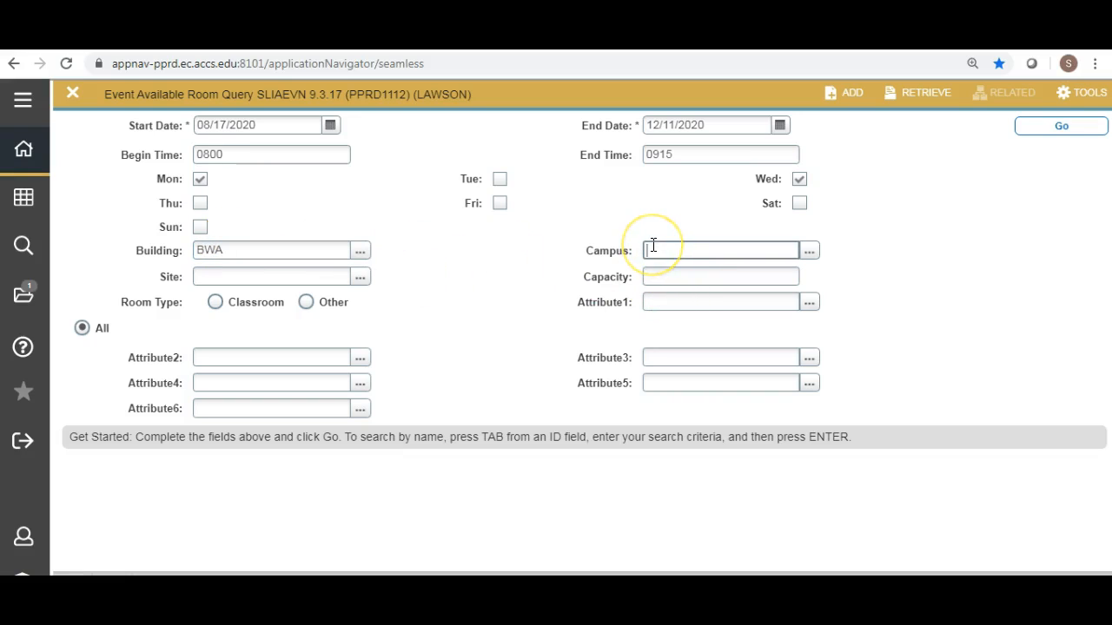
type("BW")
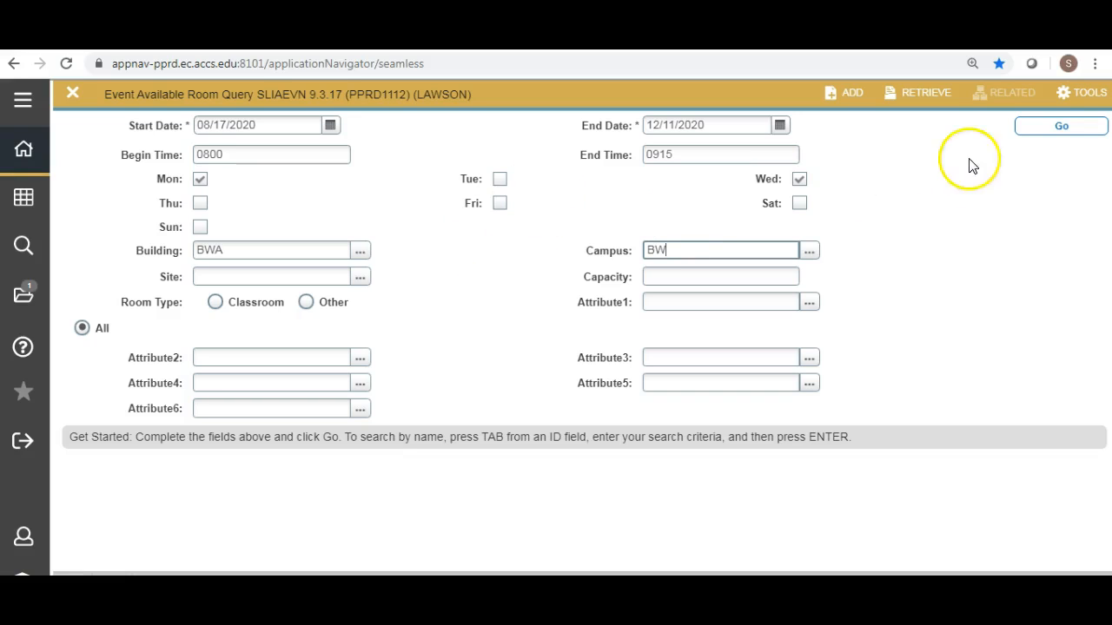
left_click(1036, 131)
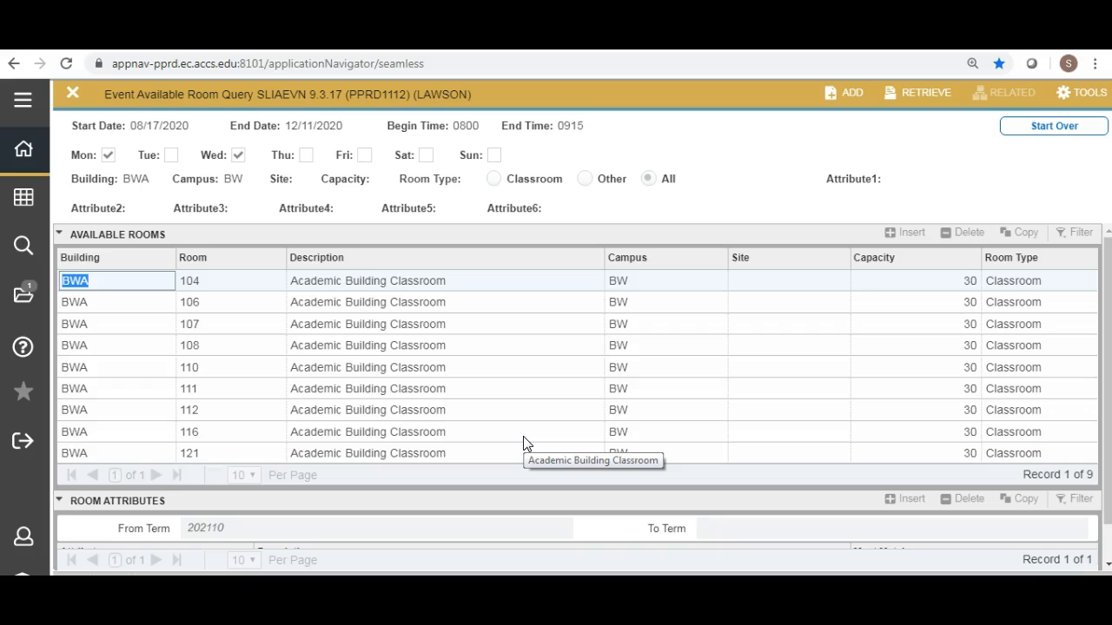
Review the first available rooms in building BWA, selecting room 107, and check the room attributes below the list.
left_click(217, 287)
left_click(217, 305)
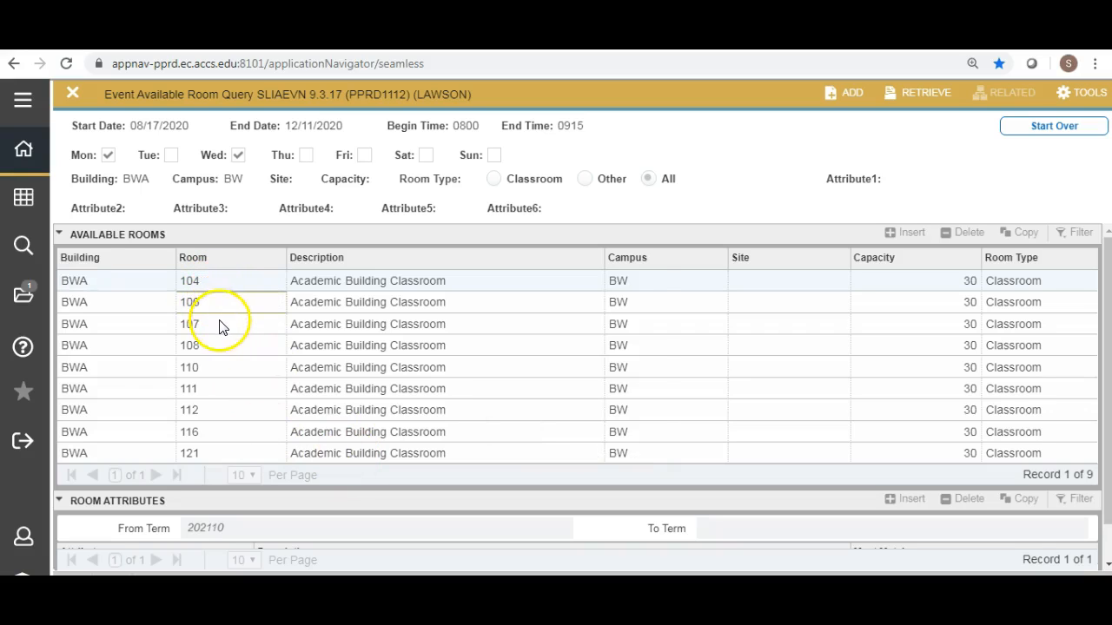
left_click(220, 326)
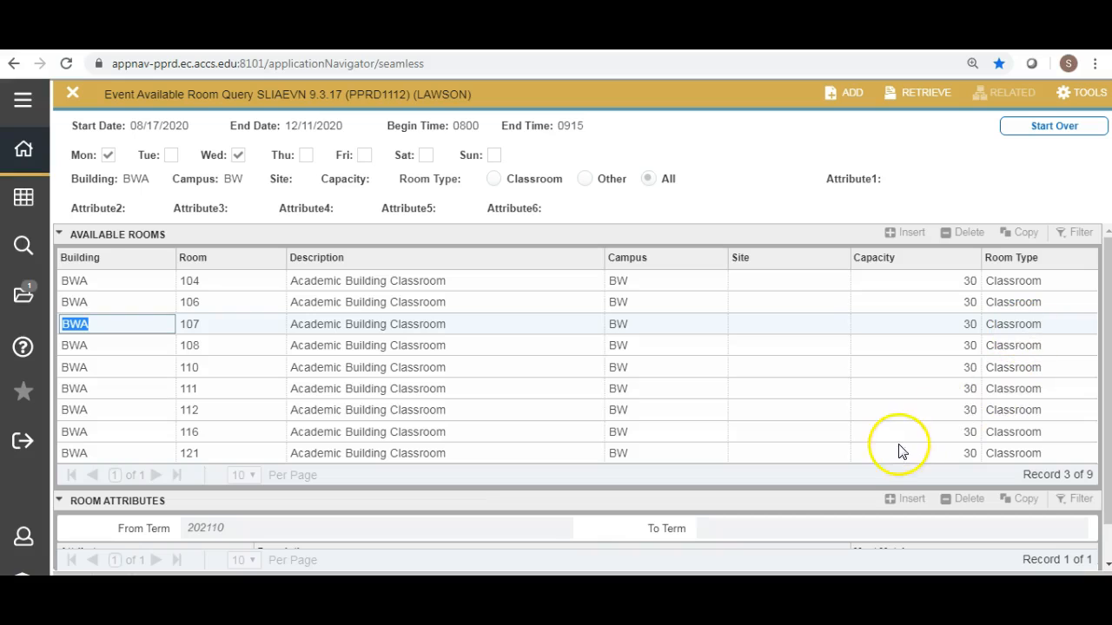
left_click(431, 566)
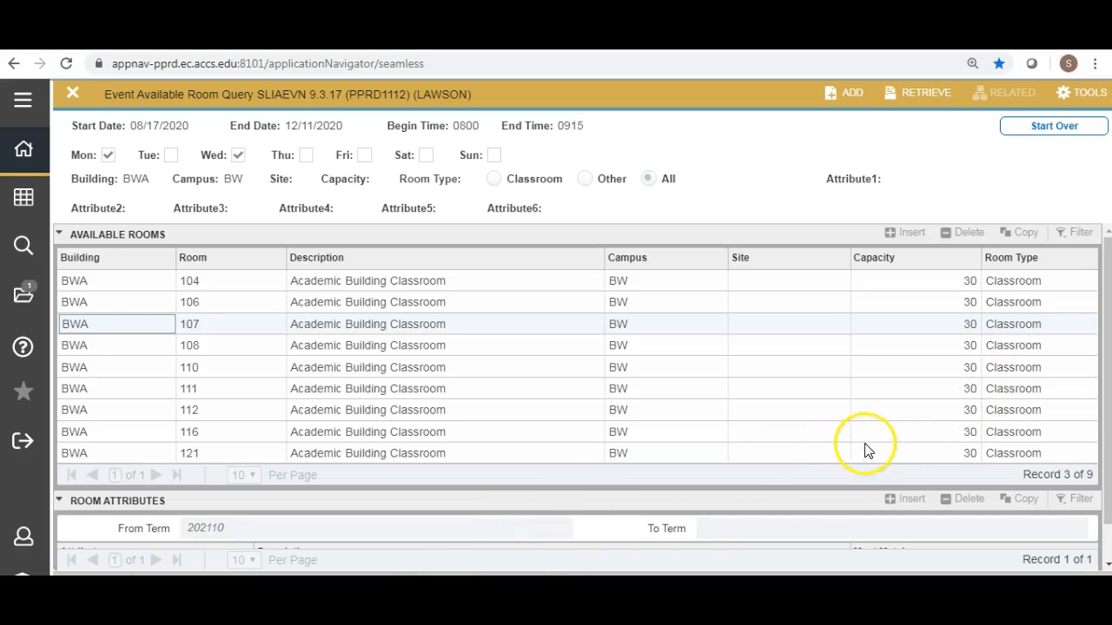
mouse_move(1107, 384)
left_mouse_down()
mouse_move(1109, 443)
mouse_move(1092, 373)
left_mouse_up()
Close the room query results, search the welcome page for "sli" and reopen Event Available Room Query (SLIAEVN).
left_click(73, 97)
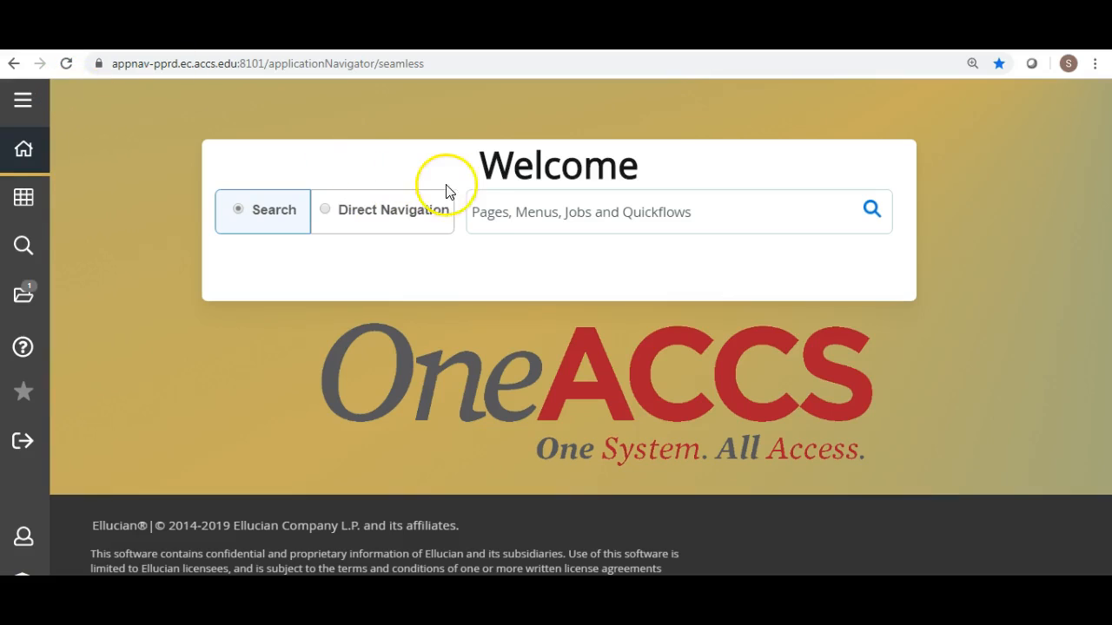
left_click(475, 212)
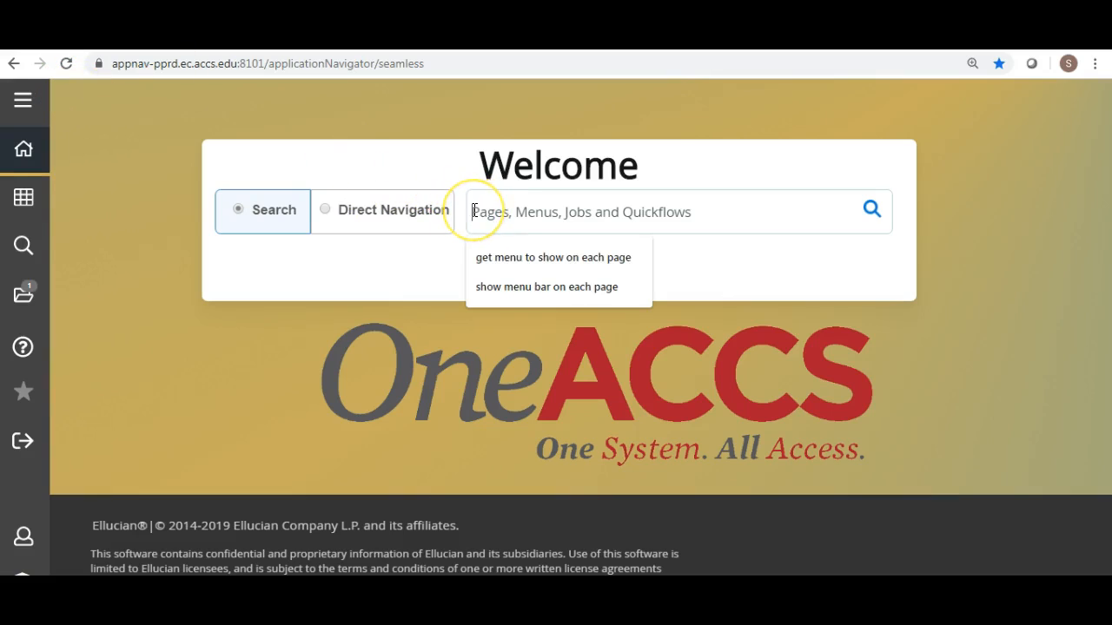
type("sli")
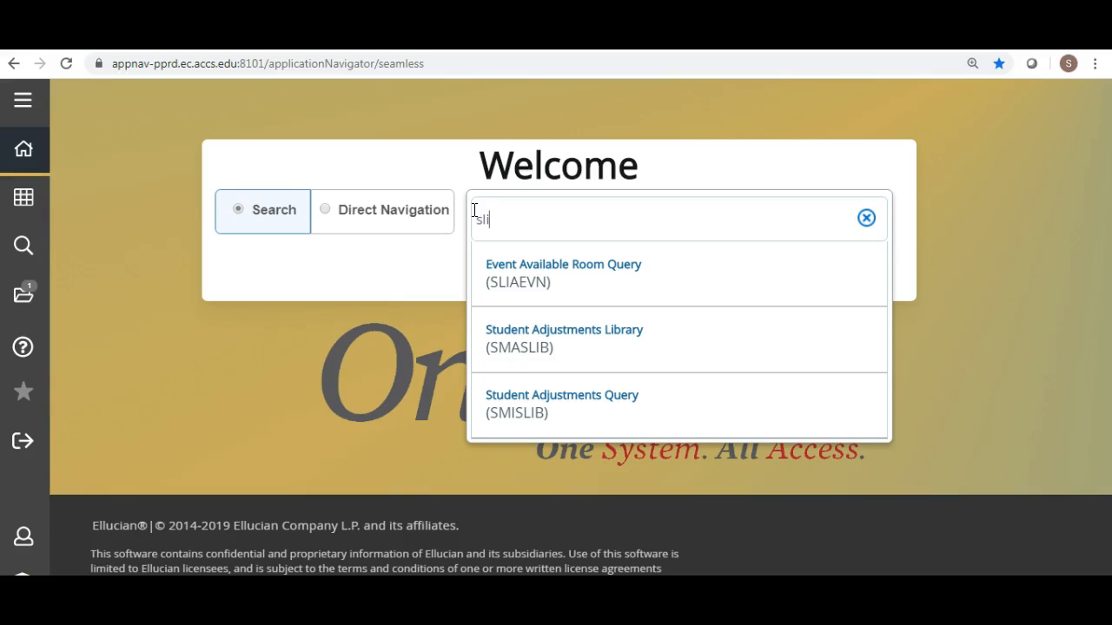
left_click_drag(475, 211, 516, 261)
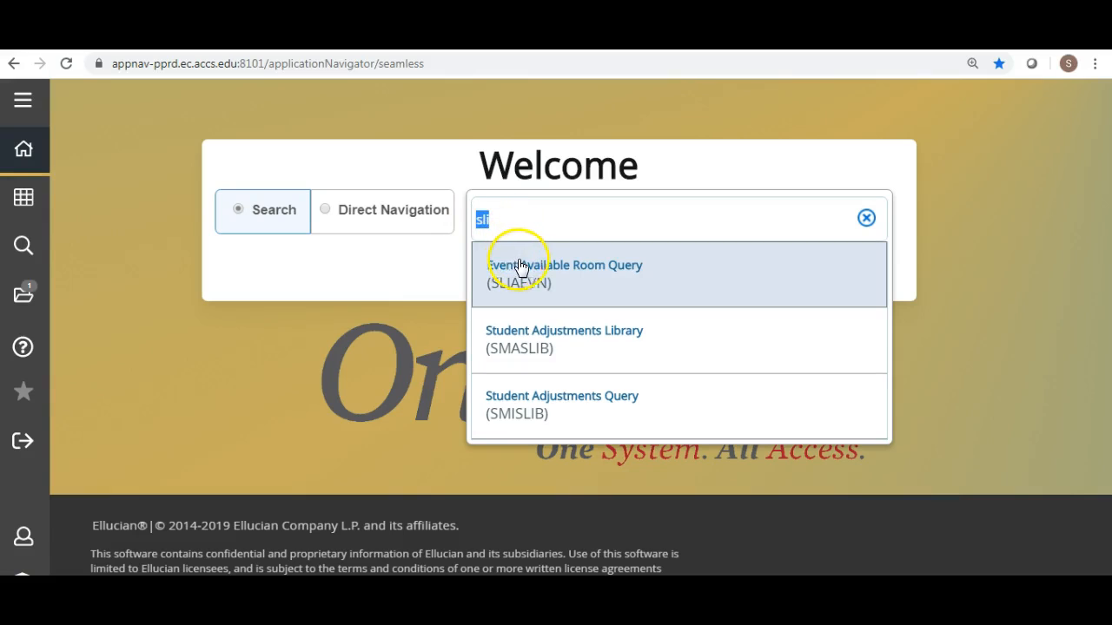
left_click(588, 274)
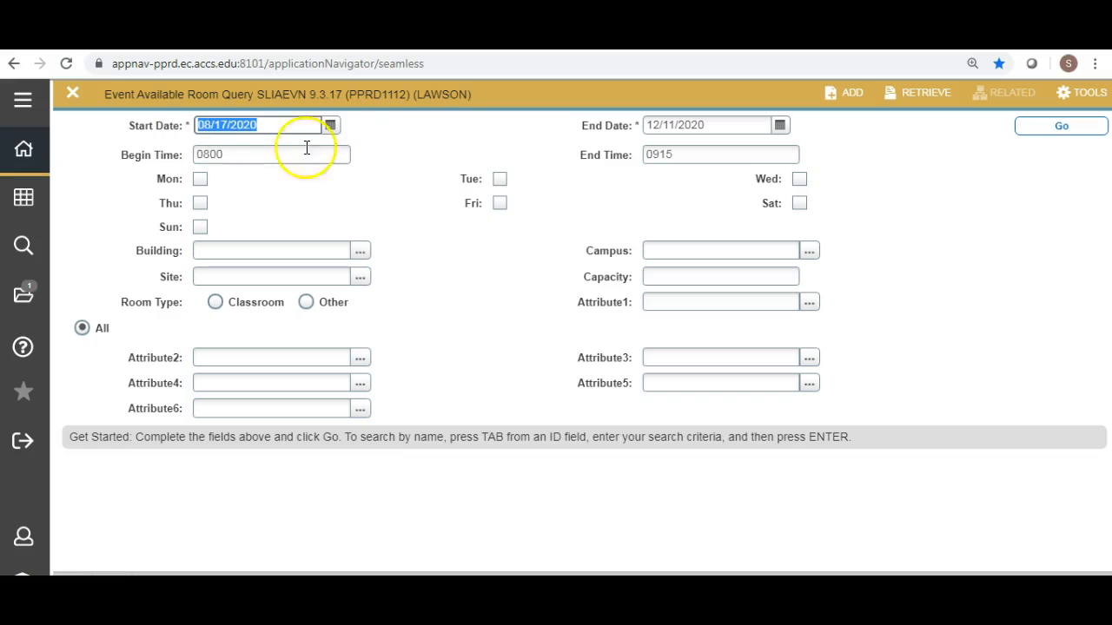
left_click(233, 155)
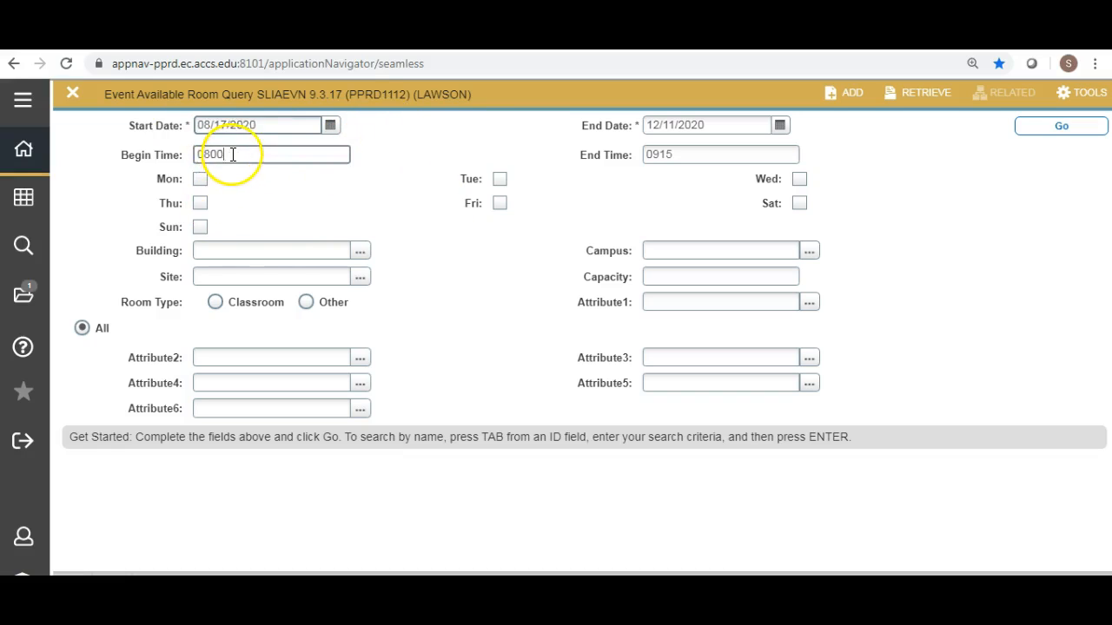
left_click_drag(224, 155, 196, 154)
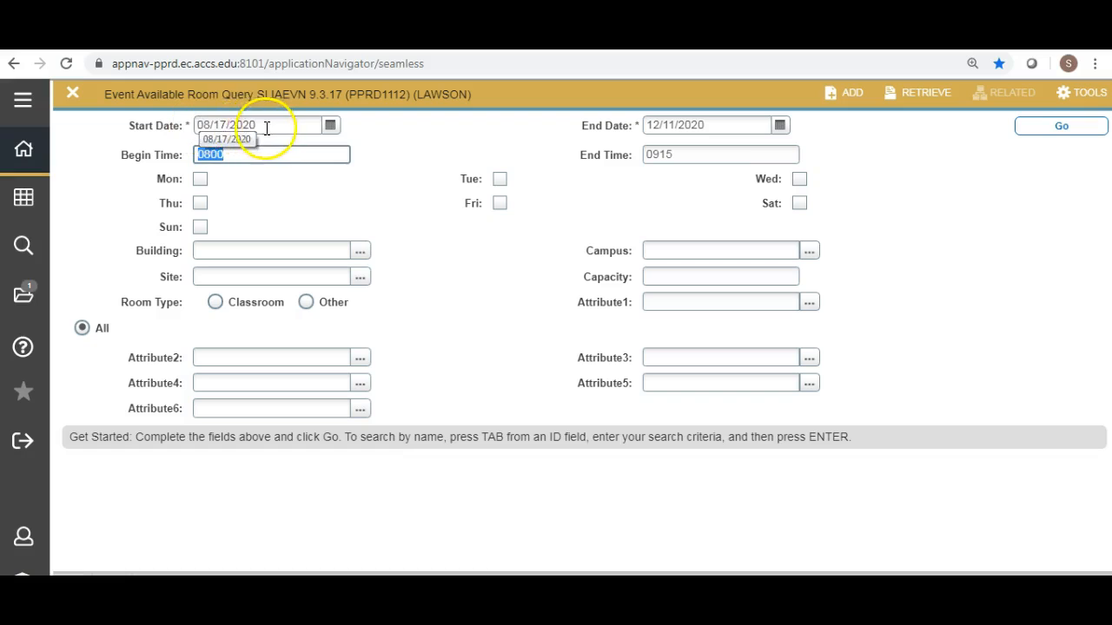
left_click(210, 123)
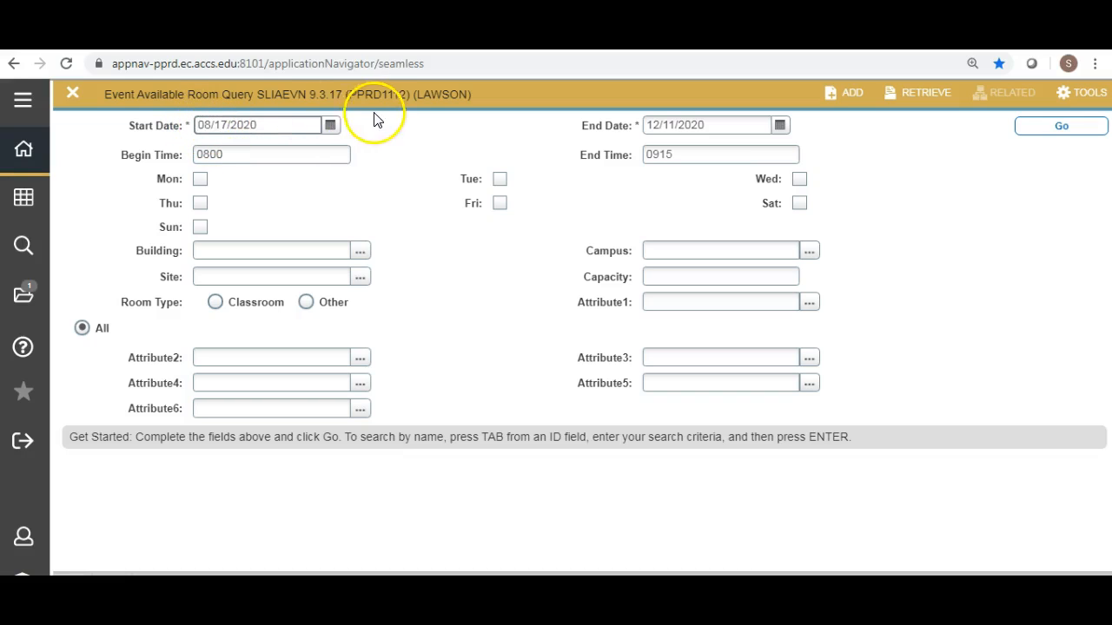
Set the query's start date to 10/01/2020 using the date picker.
left_click(331, 124)
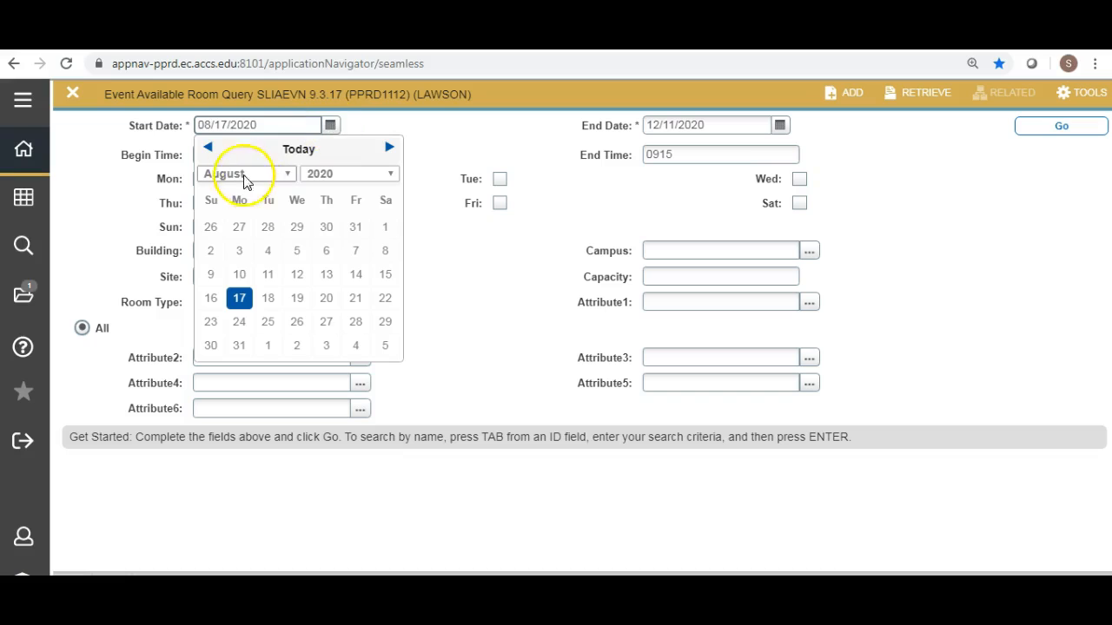
left_click(389, 150)
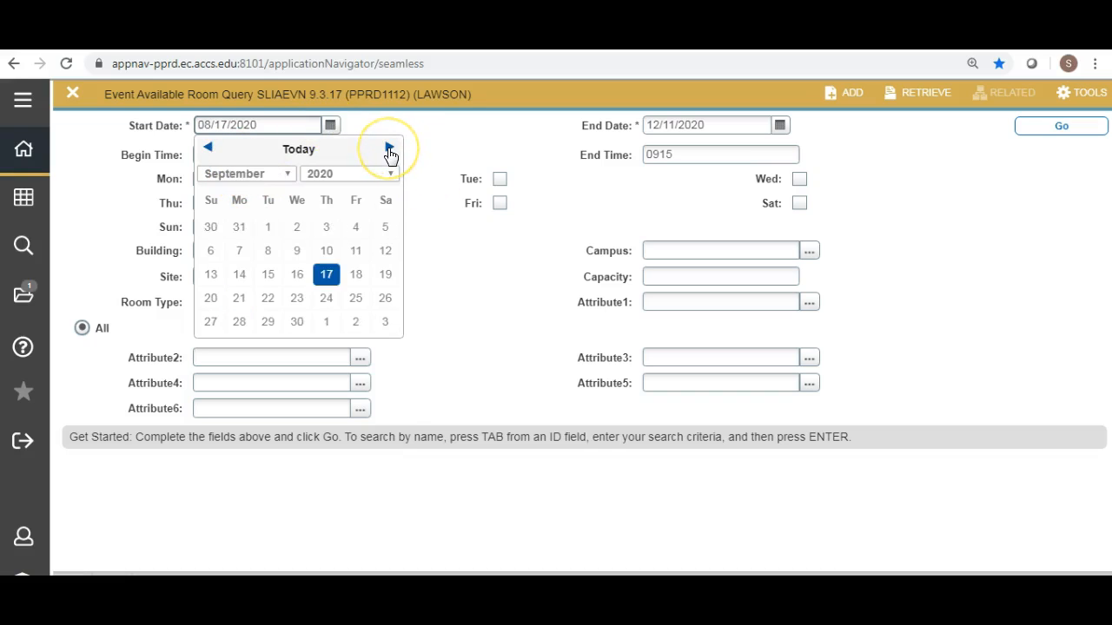
left_click(389, 150)
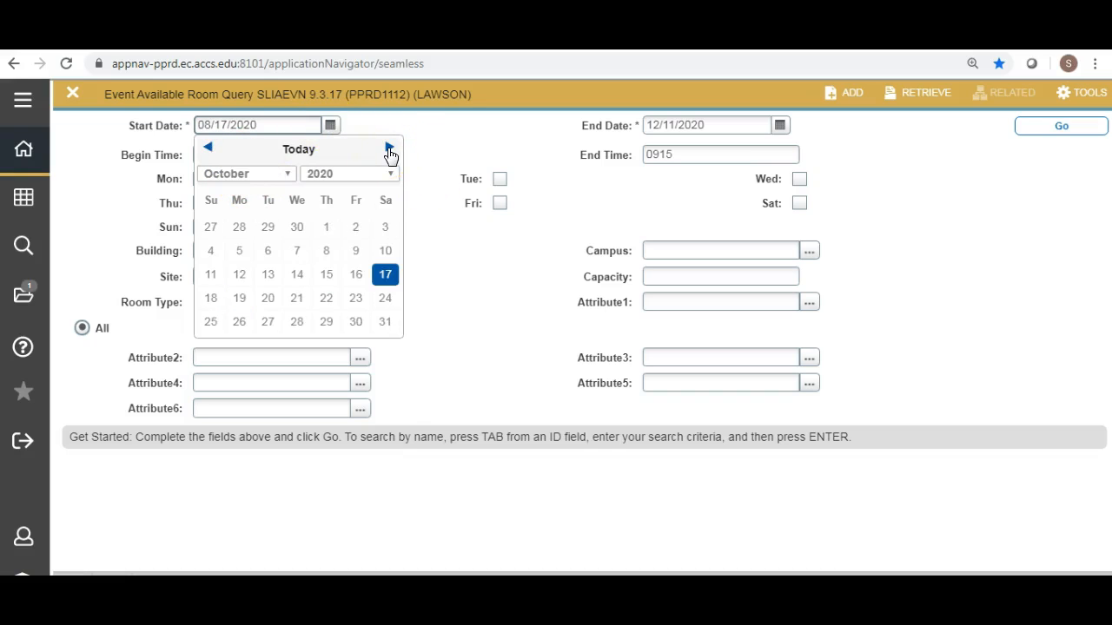
left_click(327, 227)
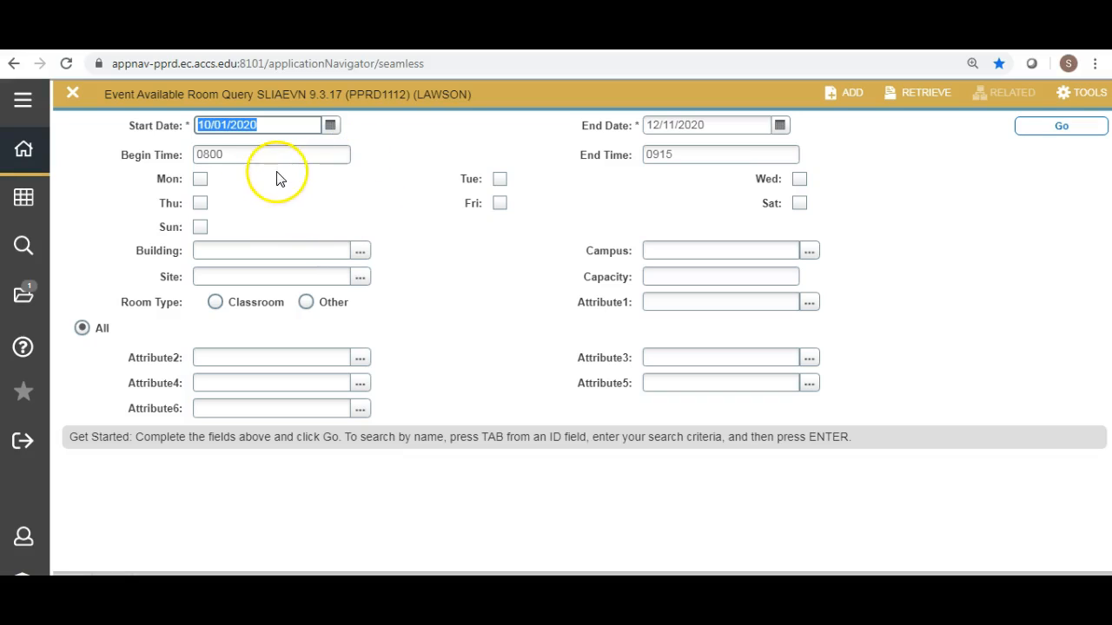
Set the begin time to 0930 and the end time to 1045.
left_click(244, 156)
double_click(239, 155)
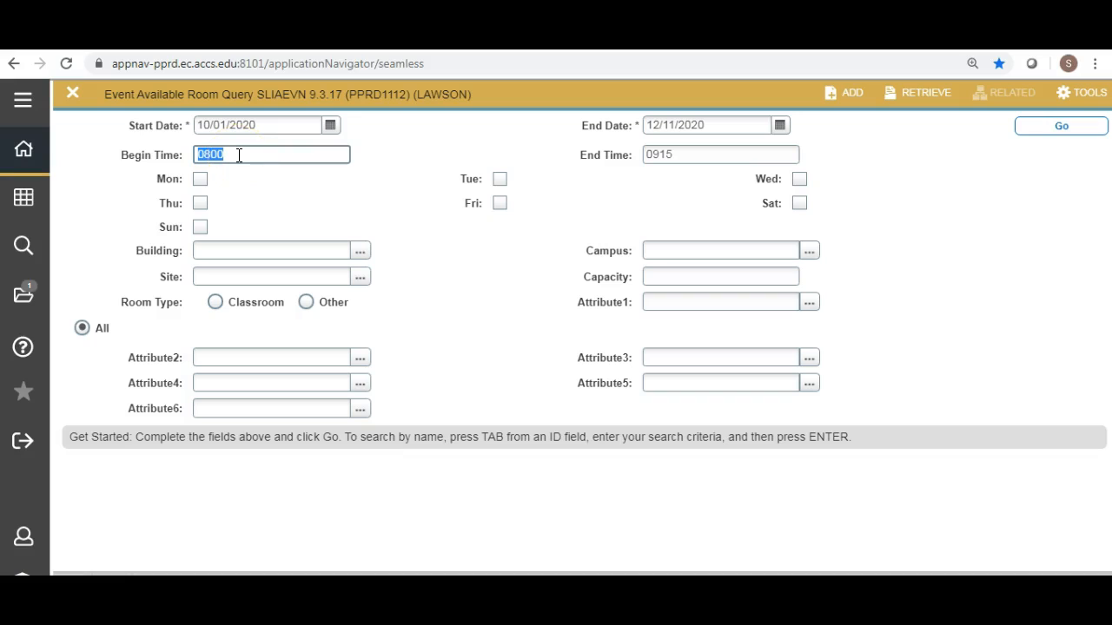
type("9")
key("BackSpace")
type("0930")
key("Tab")
type("0")
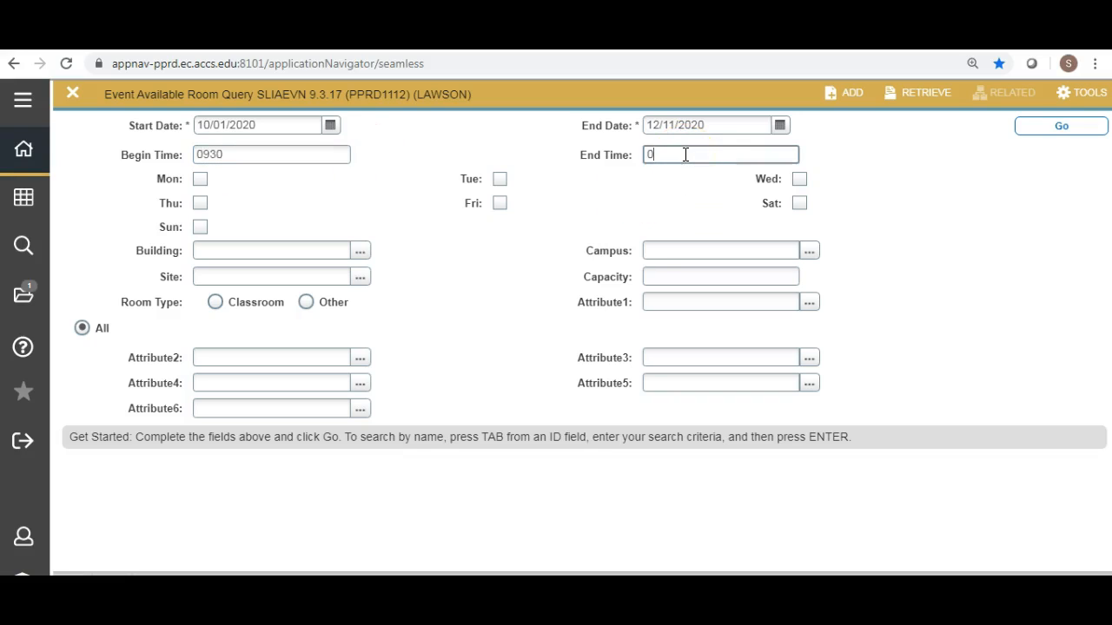
key("BackSpace")
type("1045")
key("Tab")
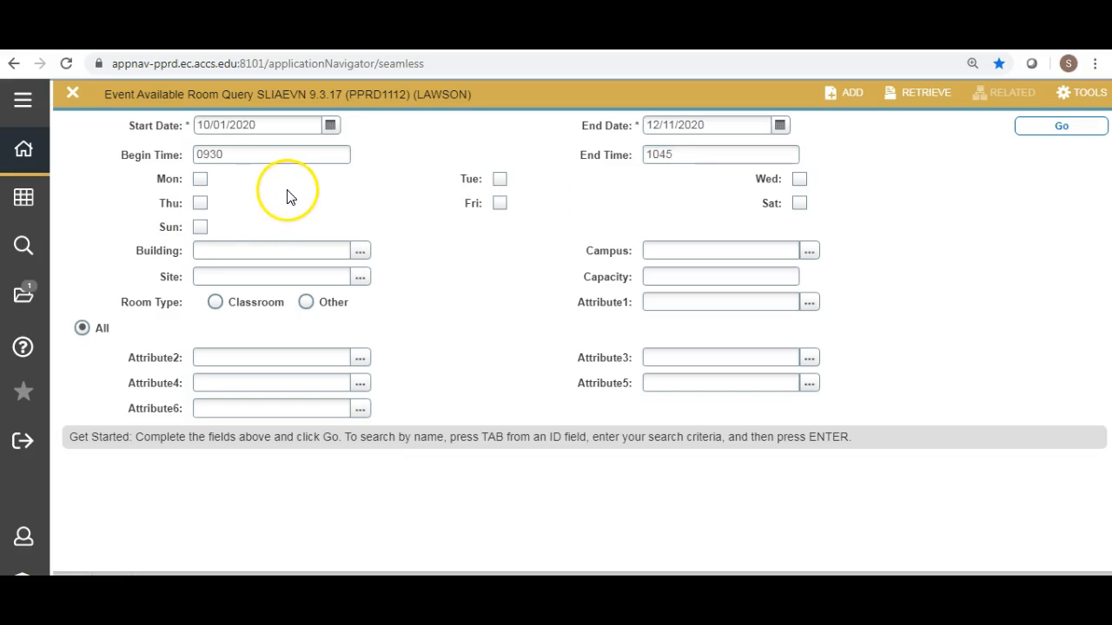
Select Tuesday and Thursday, limit the search to building BWA on campus BW, and run the query.
left_click(200, 205)
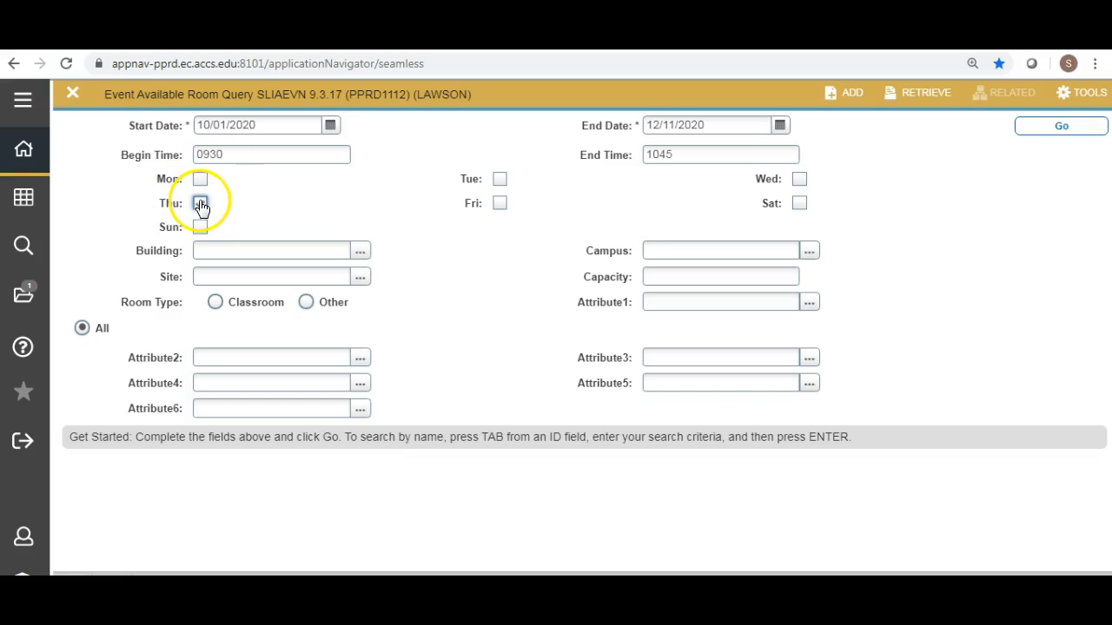
left_click(500, 180)
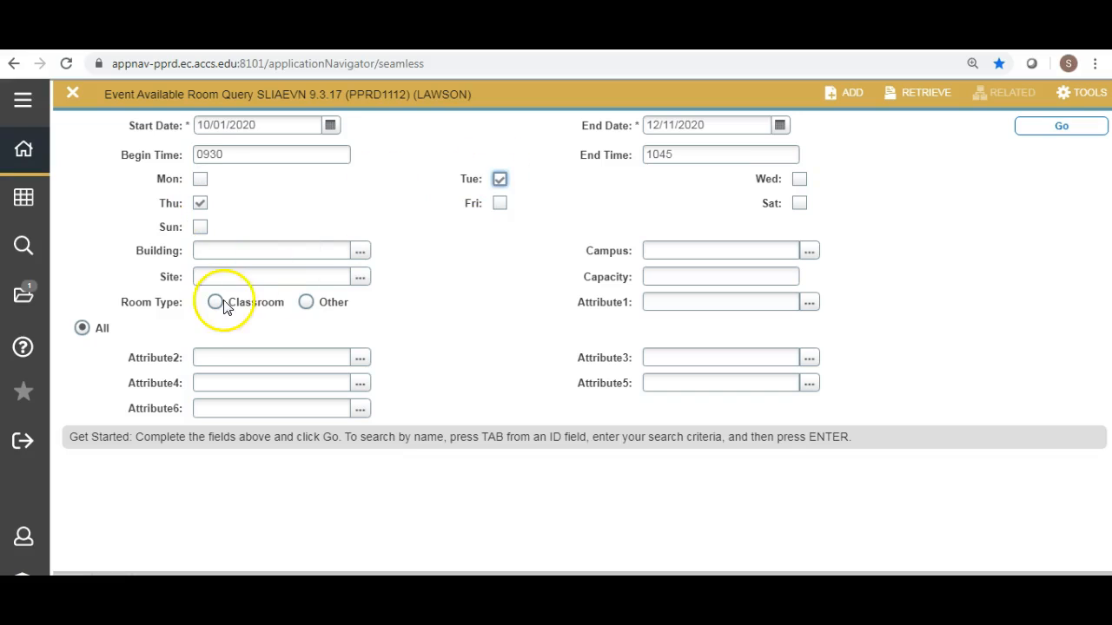
left_click(223, 251)
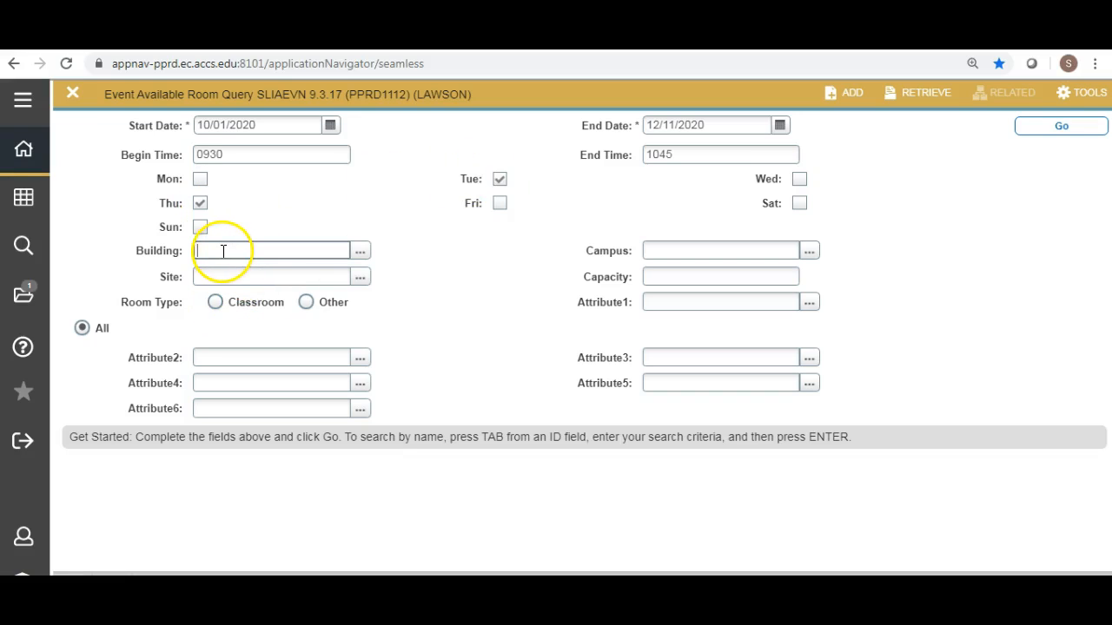
type("BWA")
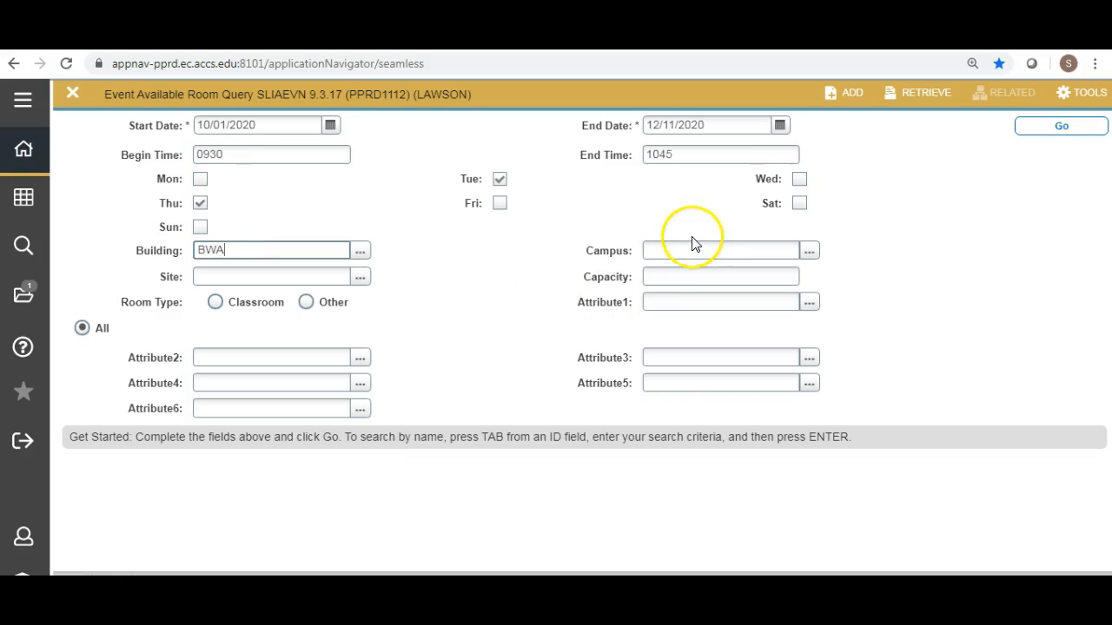
left_click(659, 251)
type("BW")
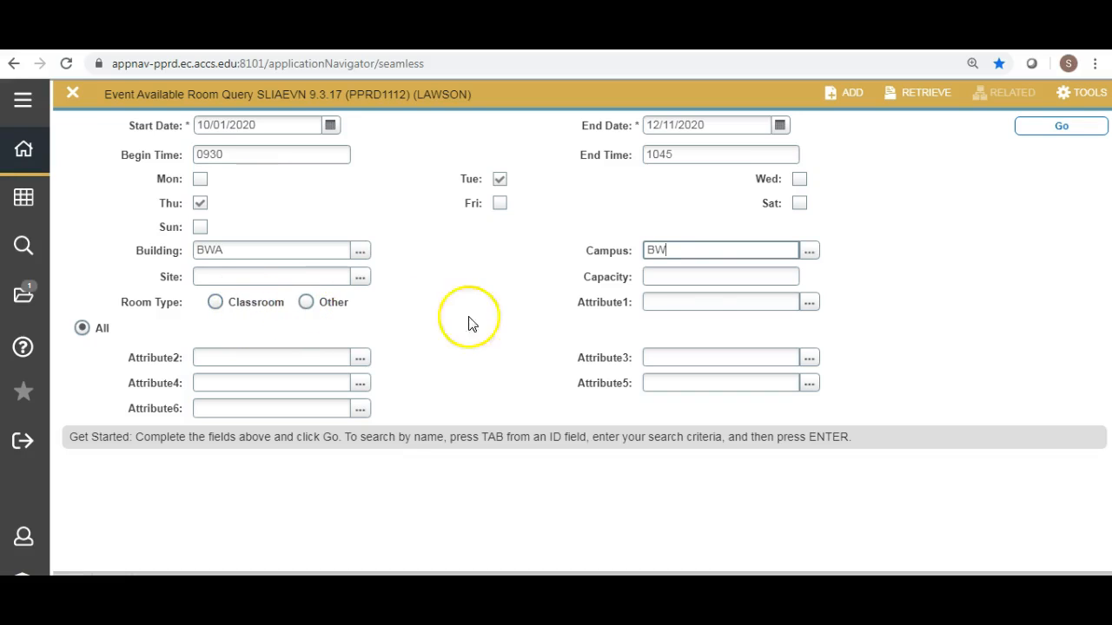
left_click(1051, 126)
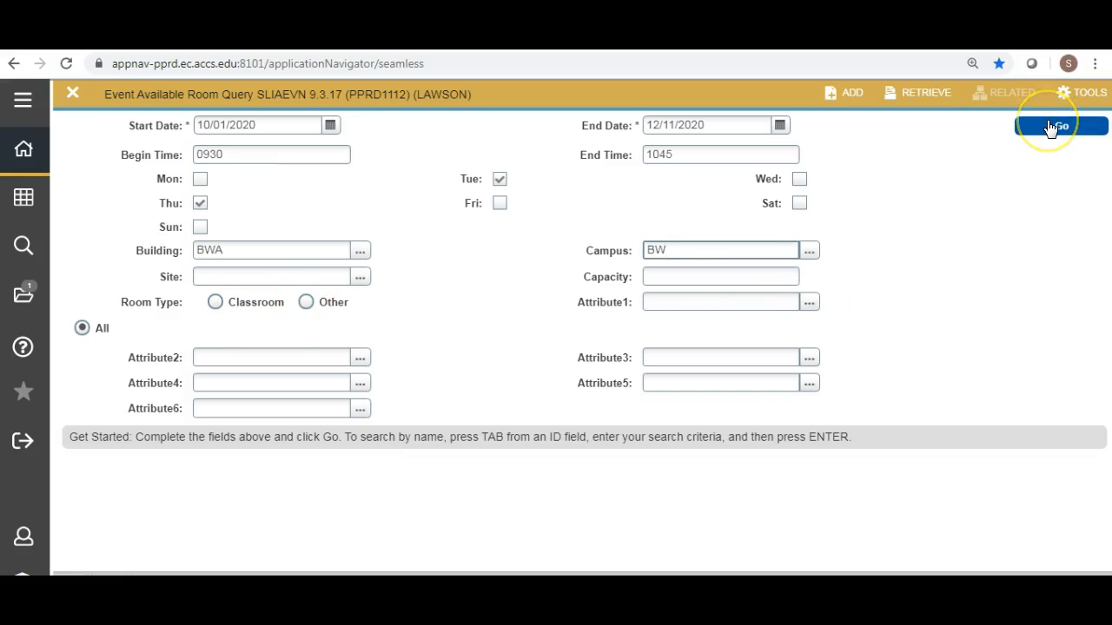